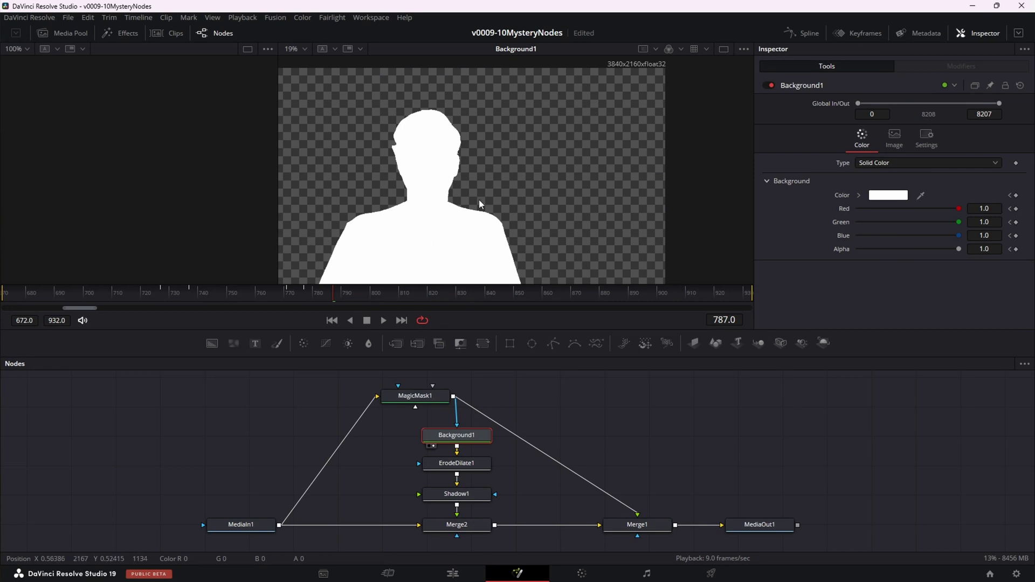
# Step: Expand the white silhouette with ErodeDilate1 using an amount of 0.0077
pyautogui.click(470, 465)
pyautogui.moveTo(960, 176); pyautogui.dragTo(926, 174)
# Step: View the outputs of Merge2, MagicMask1 and Merge1 in turn
pyautogui.click(457, 524)
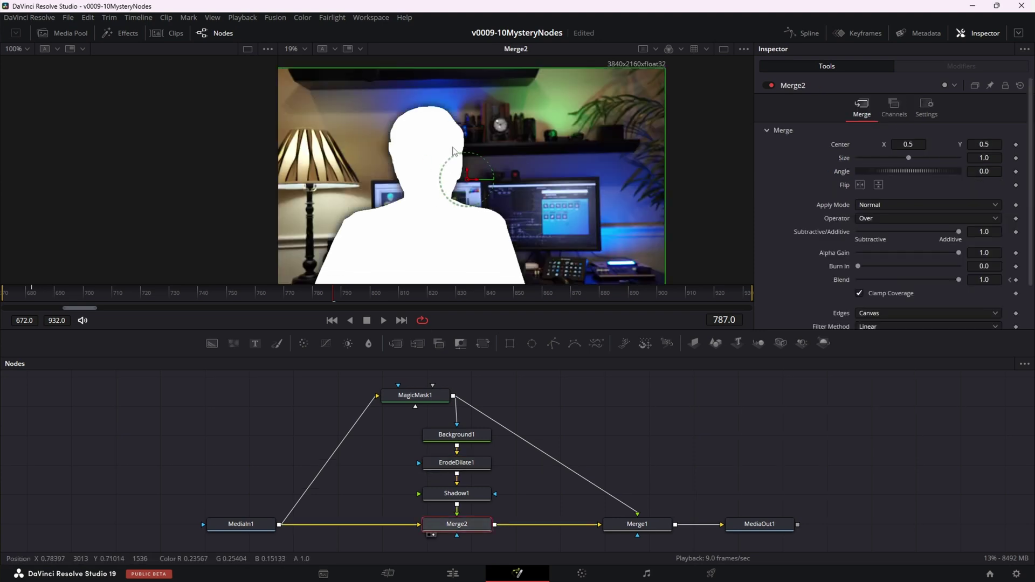
pyautogui.moveTo(421, 403); pyautogui.dragTo(400, 403)
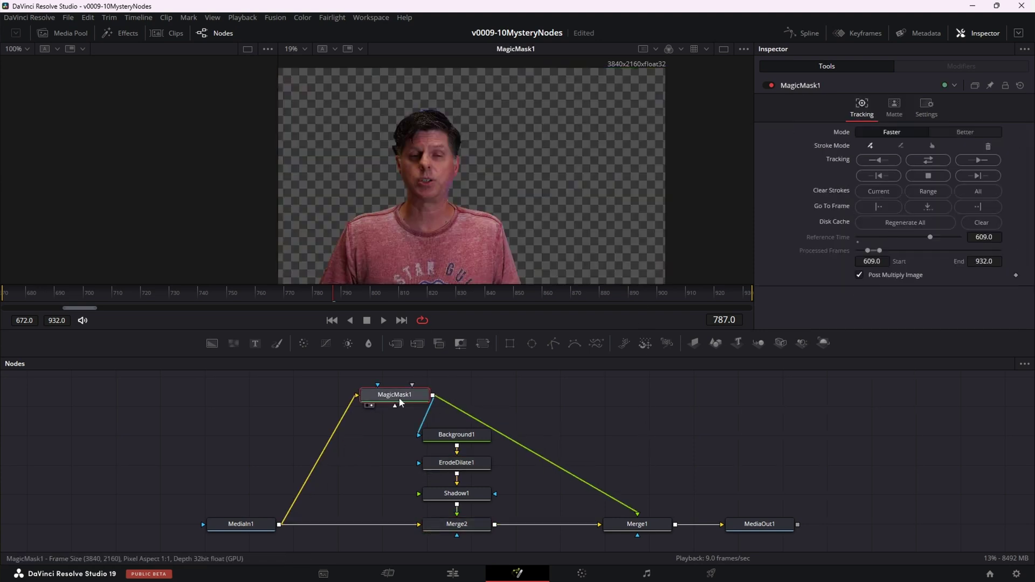
pyautogui.click(642, 523)
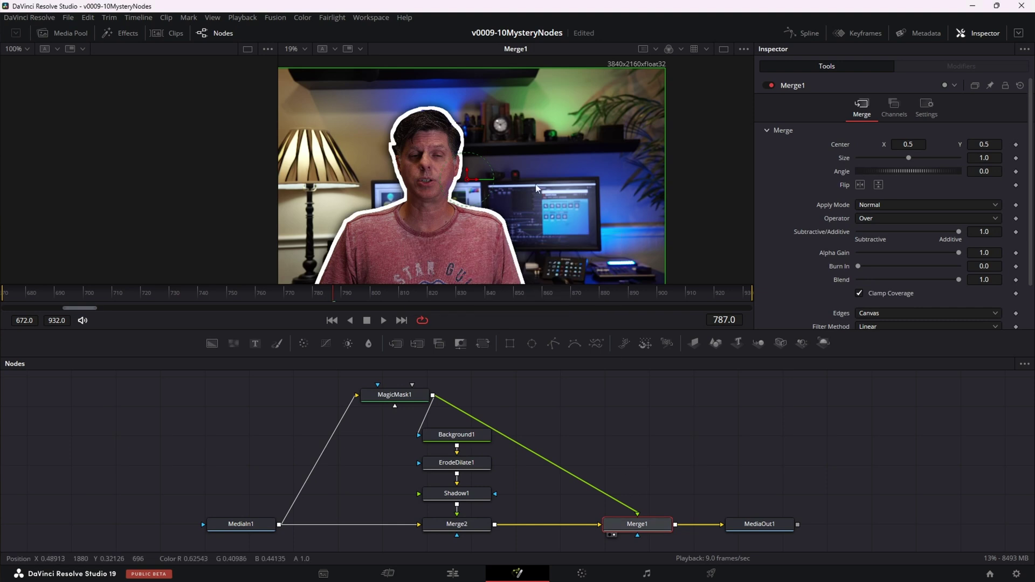
# Step: Disable and re-enable Merge2 to compare the composite with and without the outline
pyautogui.click(453, 530)
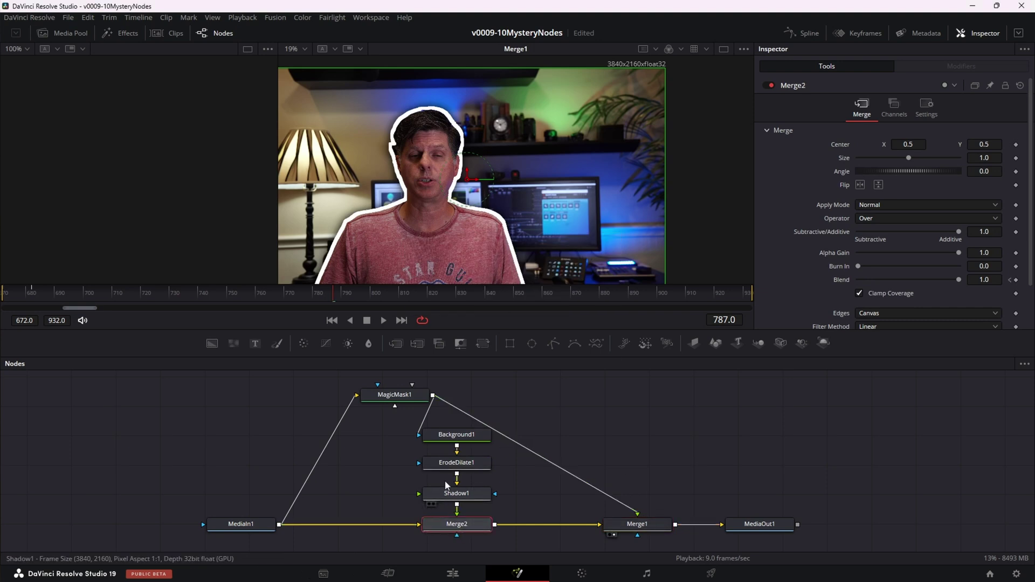
pyautogui.click(770, 85)
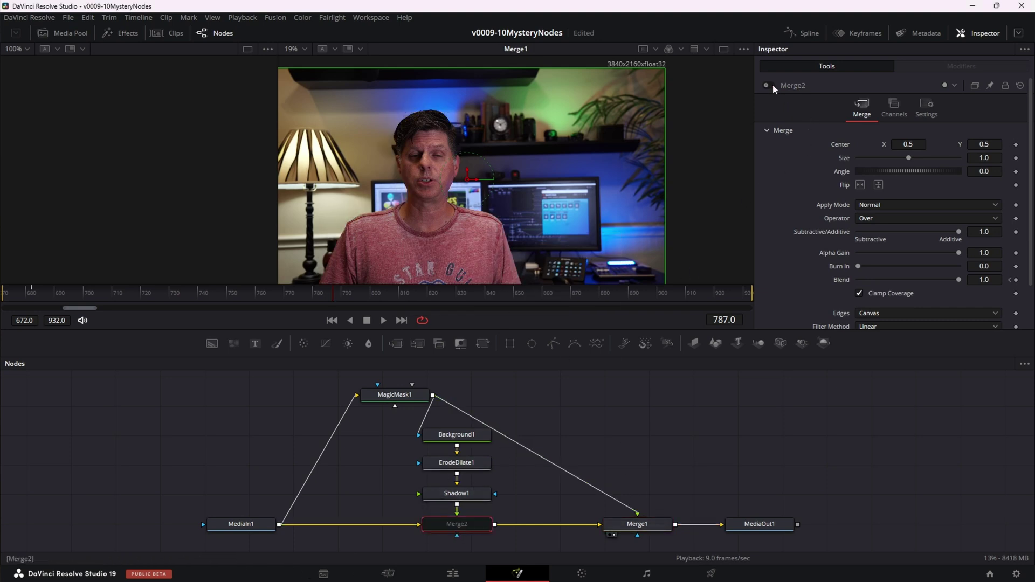
pyautogui.click(770, 85)
# Step: Thicken the outline by setting ErodeDilate1's amount to 0.0133, and change Background1's color to golden yellow
pyautogui.click(476, 467)
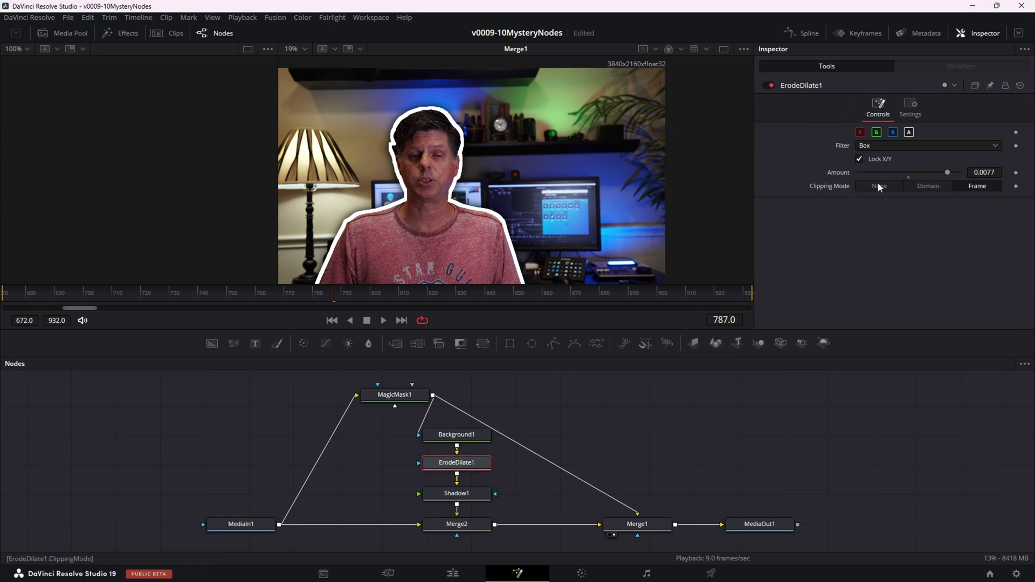
pyautogui.moveTo(948, 178); pyautogui.dragTo(925, 178)
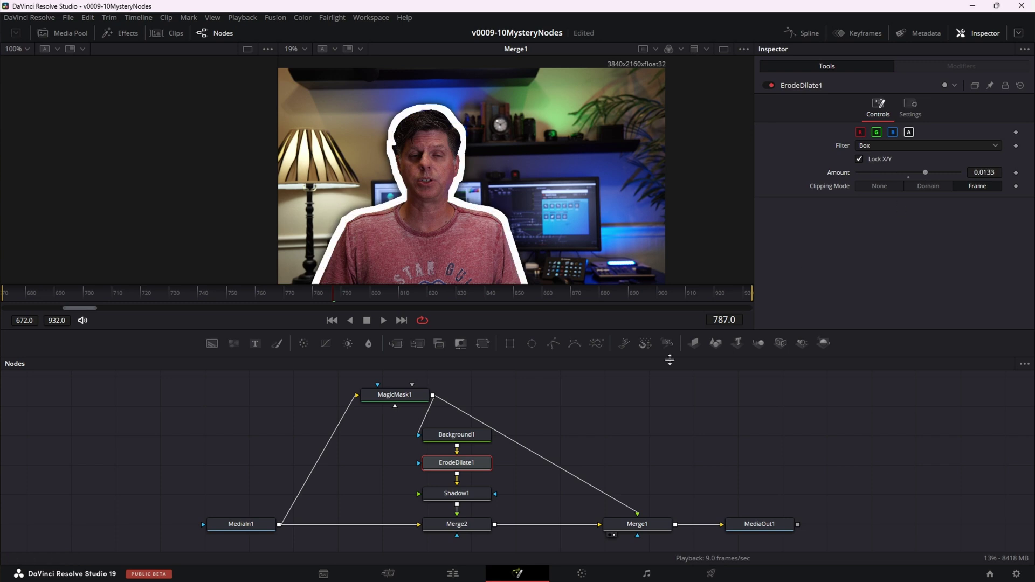
pyautogui.click(474, 438)
pyautogui.click(899, 195)
pyautogui.click(604, 208)
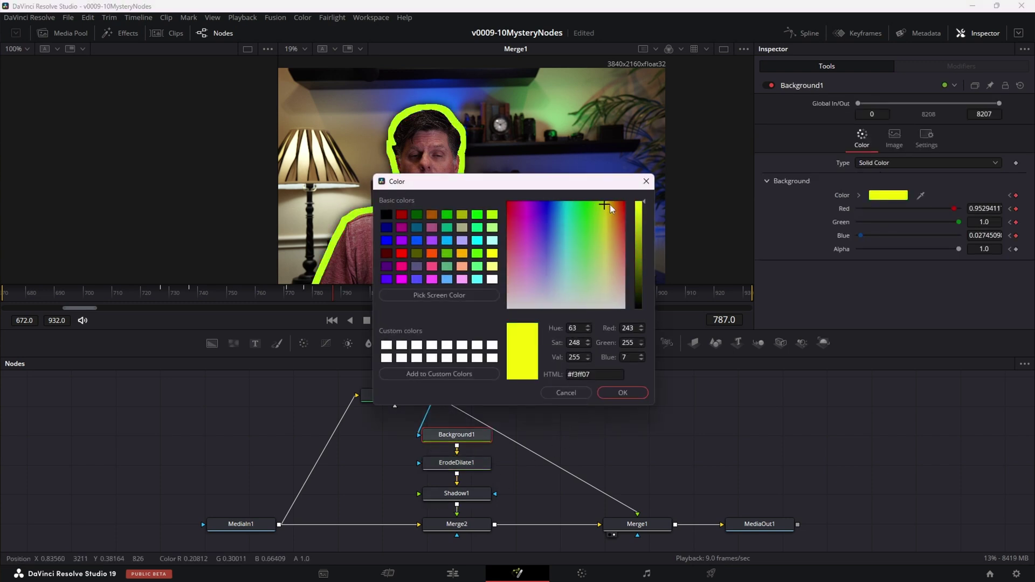
pyautogui.click(616, 387)
# Step: Disable and re-enable Shadow1 to compare the outline with and without its shadow
pyautogui.click(461, 493)
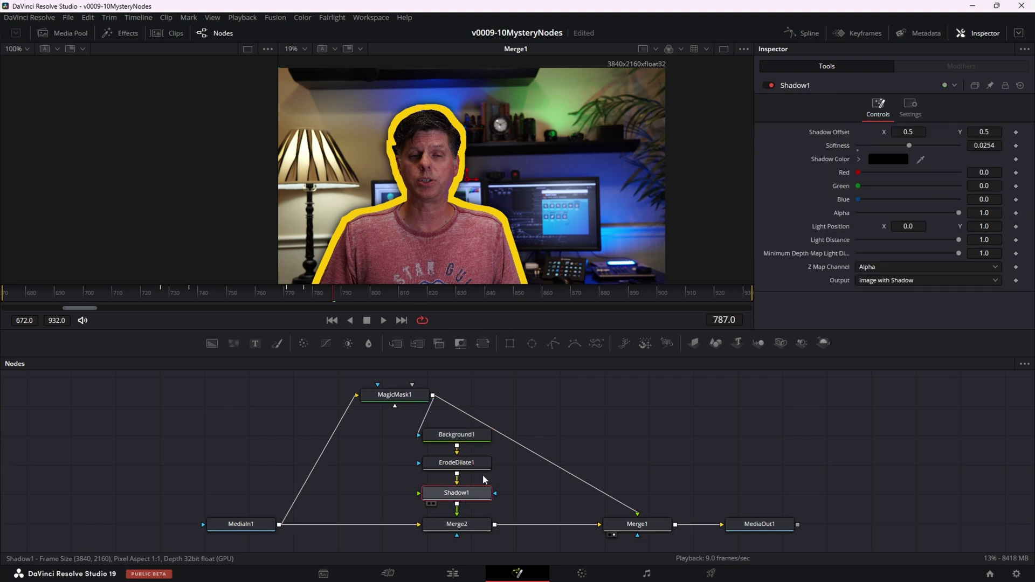
pyautogui.click(771, 85)
pyautogui.click(771, 85)
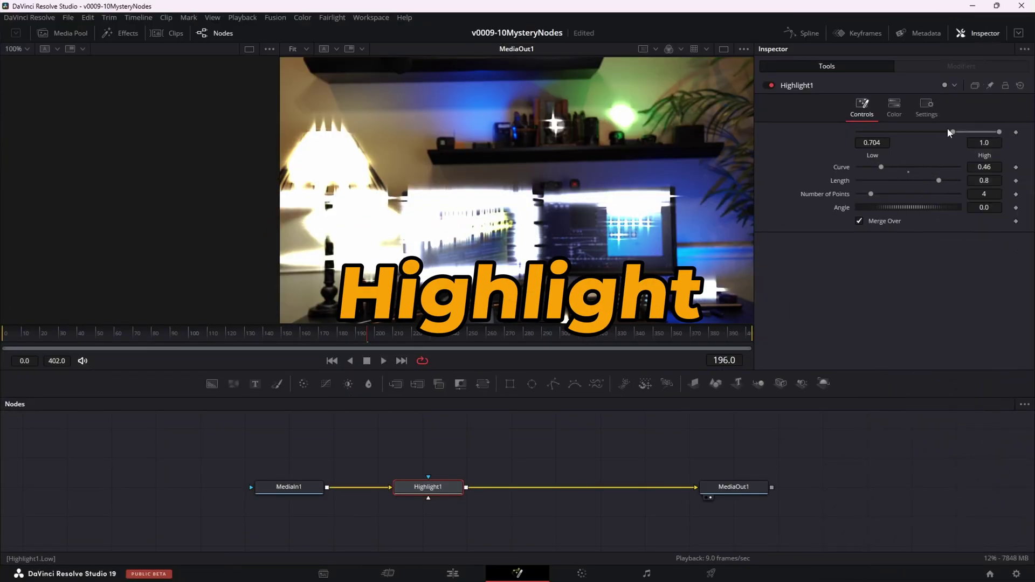
# Step: Set Highlight1 to Low 0.792, High 0.896, Curve 0.76, Length 0.834 and 7 points, and rotate its Angle
pyautogui.moveTo(948, 132); pyautogui.dragTo(976, 132)
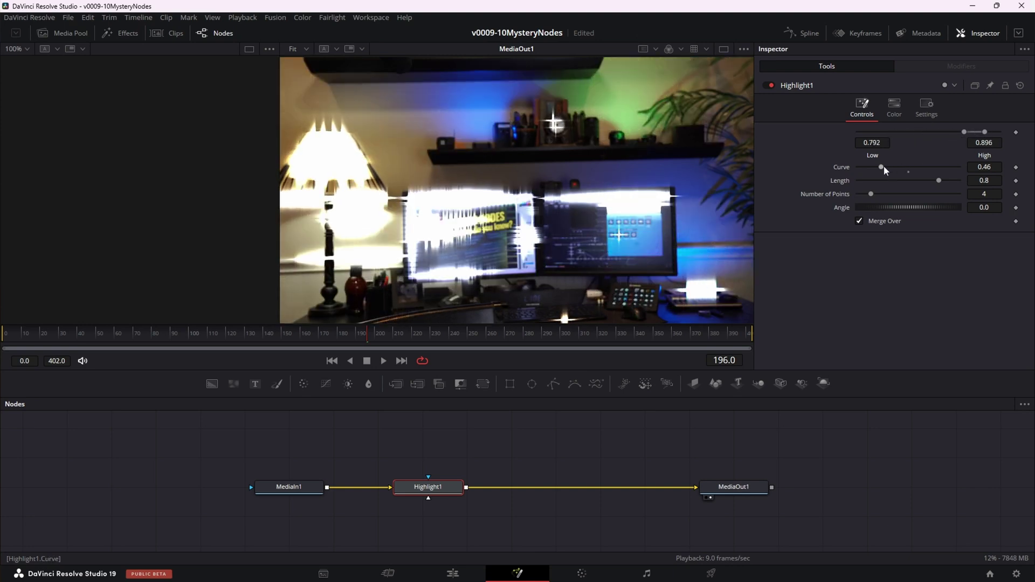
pyautogui.moveTo(885, 166); pyautogui.dragTo(943, 181)
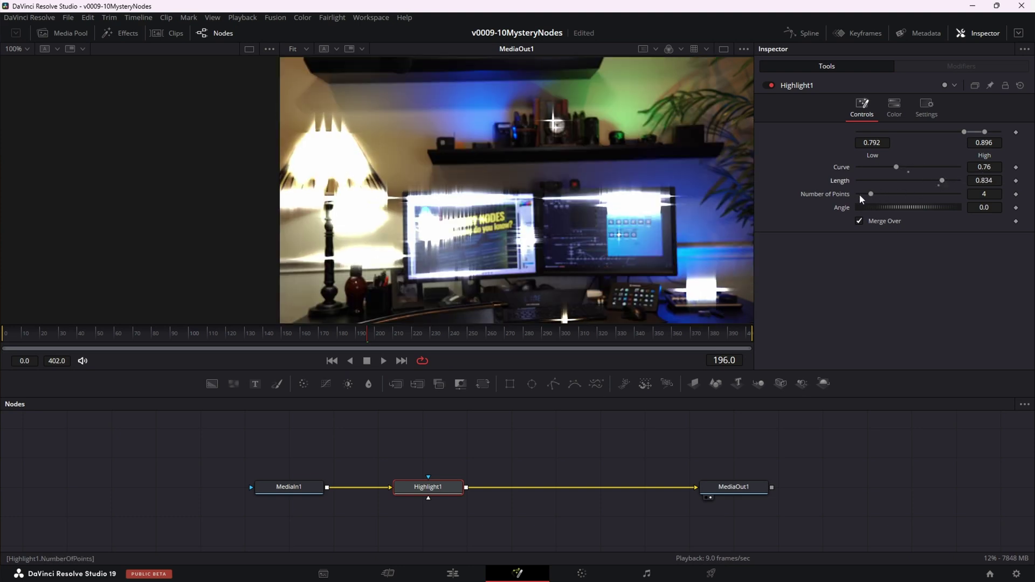
pyautogui.moveTo(859, 194); pyautogui.dragTo(895, 192)
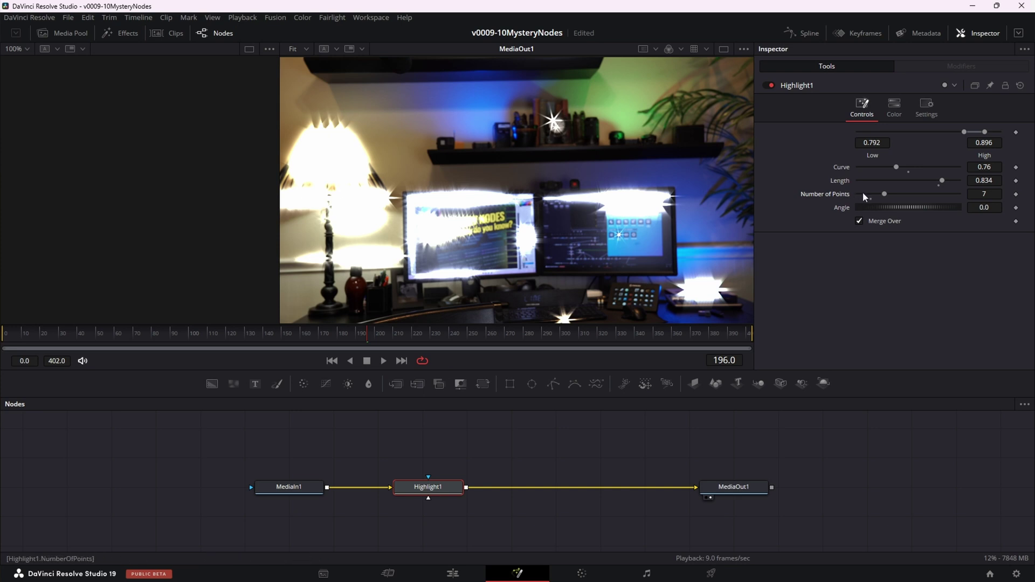
pyautogui.moveTo(881, 206); pyautogui.dragTo(940, 206)
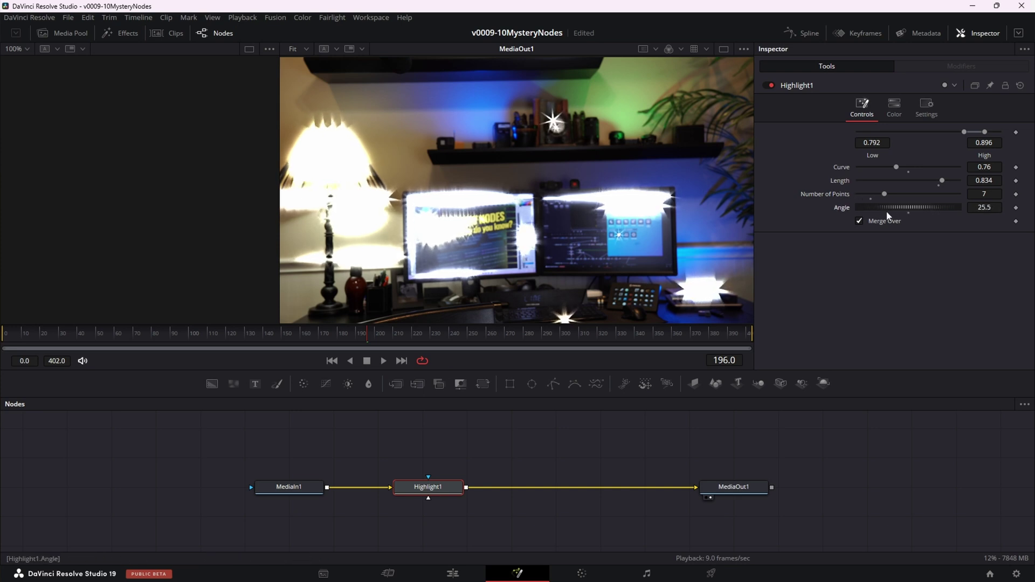
pyautogui.moveTo(862, 216); pyautogui.dragTo(927, 211)
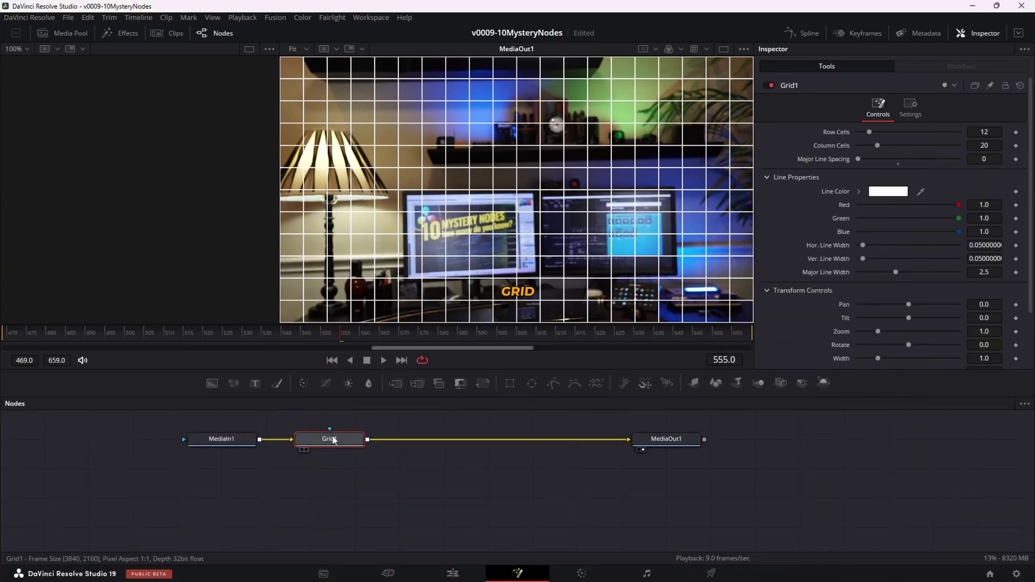
# Step: Transform Grid1 with Pan -0.02, Zoom 1.694 and ShearX -0.05, and adjust its ShearY, Pitch and Yaw
pyautogui.click(332, 445)
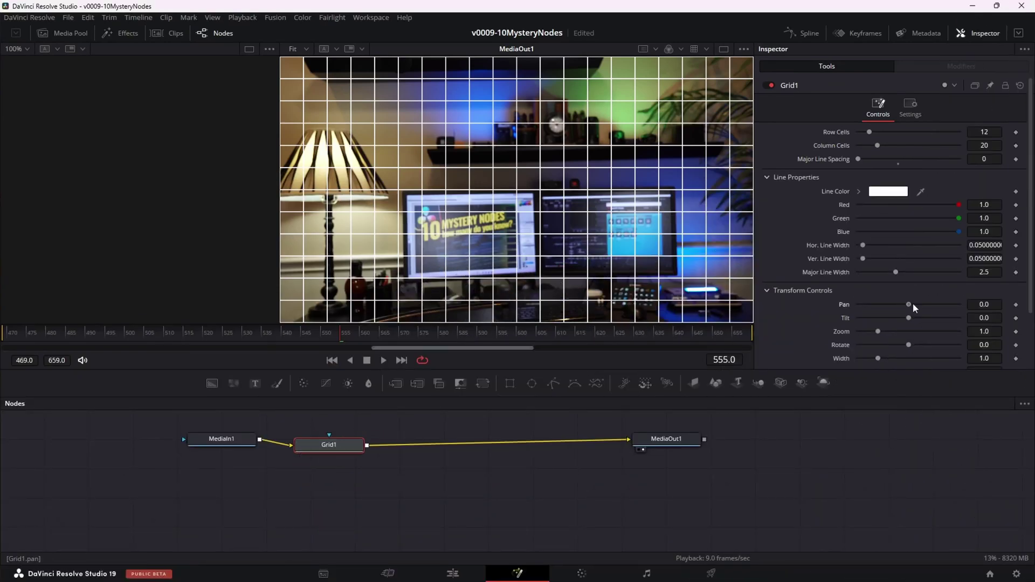
pyautogui.moveTo(913, 303); pyautogui.dragTo(897, 330)
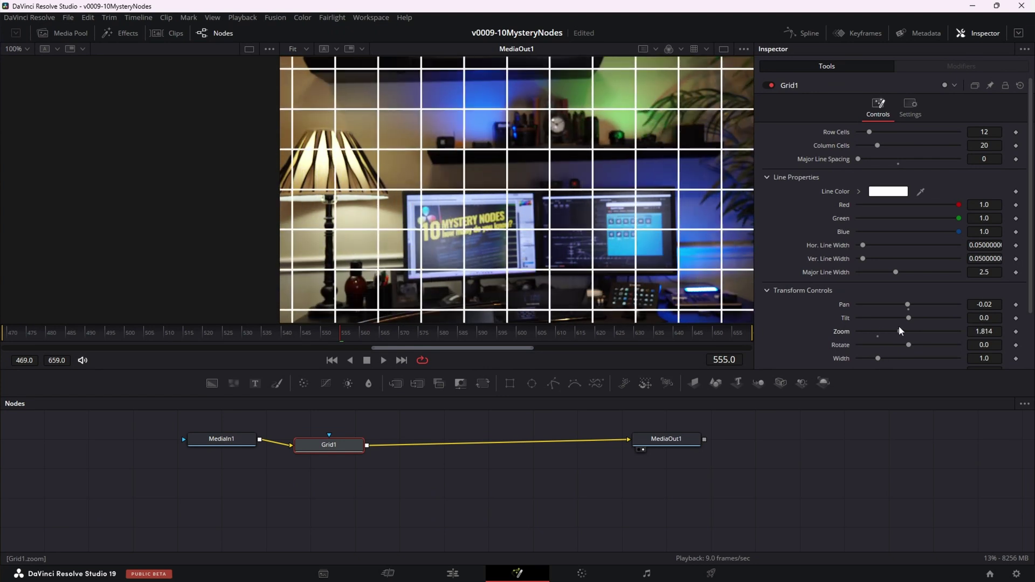
pyautogui.scroll(-3, 893, 316)
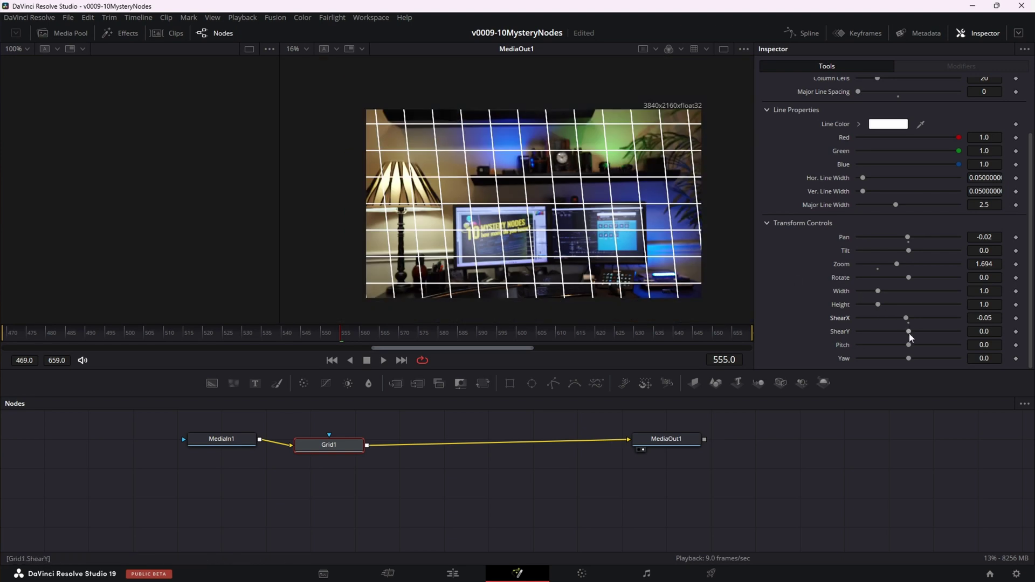
pyautogui.moveTo(909, 334)
pyautogui.mouseDown()
pyautogui.moveTo(901, 332)
pyautogui.moveTo(920, 345)
pyautogui.mouseUp()
pyautogui.moveTo(909, 358); pyautogui.dragTo(888, 357)
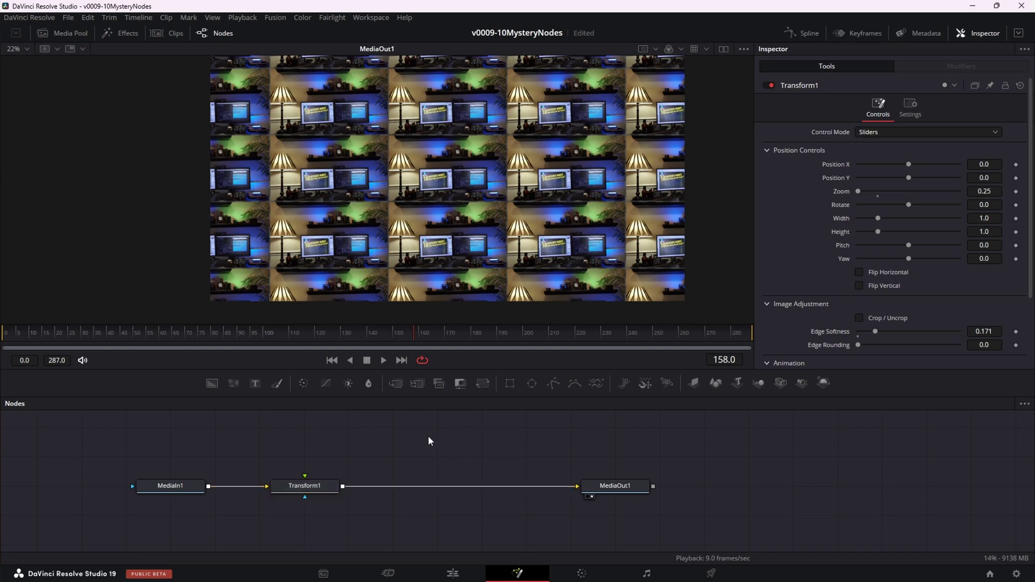
# Step: Search the tools for "trans" and add an unconnected Transform (Xf) node above the existing node chain
pyautogui.hotkey('shift', 'space')
pyautogui.write('gridw')
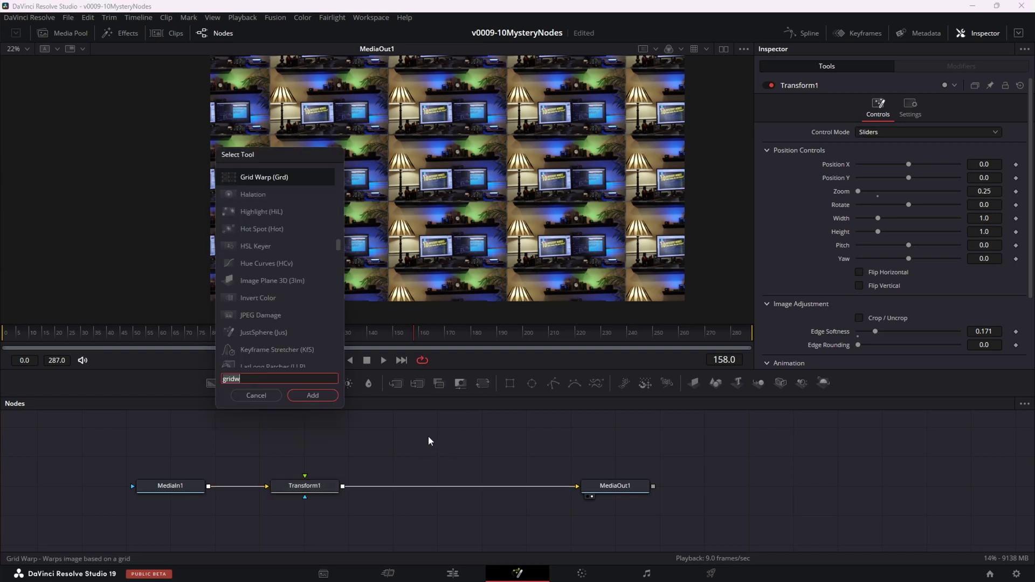
pyautogui.press('BackSpace')
pyautogui.press('BackSpace')
pyautogui.press('BackSpace')
pyautogui.press('BackSpace')
pyautogui.press('BackSpace')
pyautogui.write('trans')
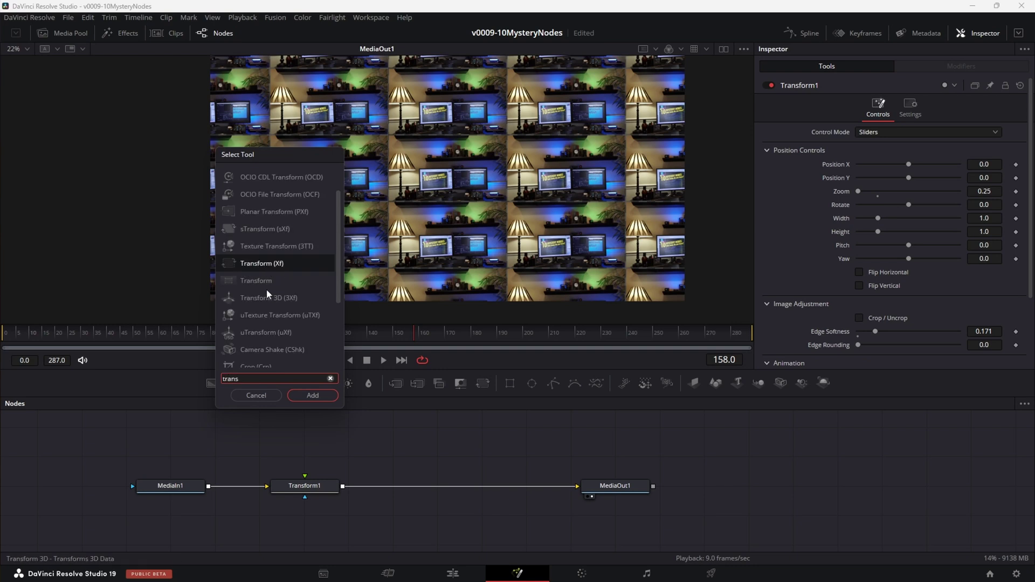
pyautogui.click(306, 396)
# Step: Set Transform1's Rotate to -17.0, Pitch to 0.26 and Yaw to 0.1, with Zoom and both Position values at default
pyautogui.moveTo(910, 165); pyautogui.dragTo(904, 206)
pyautogui.doubleClick(849, 197)
pyautogui.moveTo(909, 245)
pyautogui.mouseDown()
pyautogui.moveTo(919, 248)
pyautogui.moveTo(912, 259)
pyautogui.mouseUp()
pyautogui.doubleClick(841, 164)
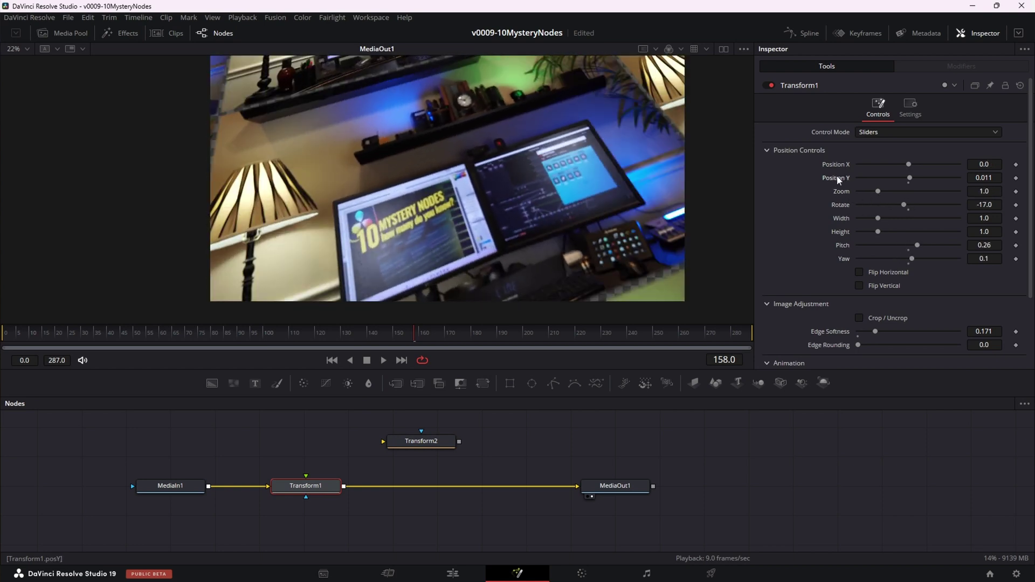
pyautogui.doubleClick(837, 182)
# Step: Set Transform1's Edge Behaviour to Transparent
pyautogui.scroll(-3, 884, 290)
pyautogui.scroll(3, 885, 289)
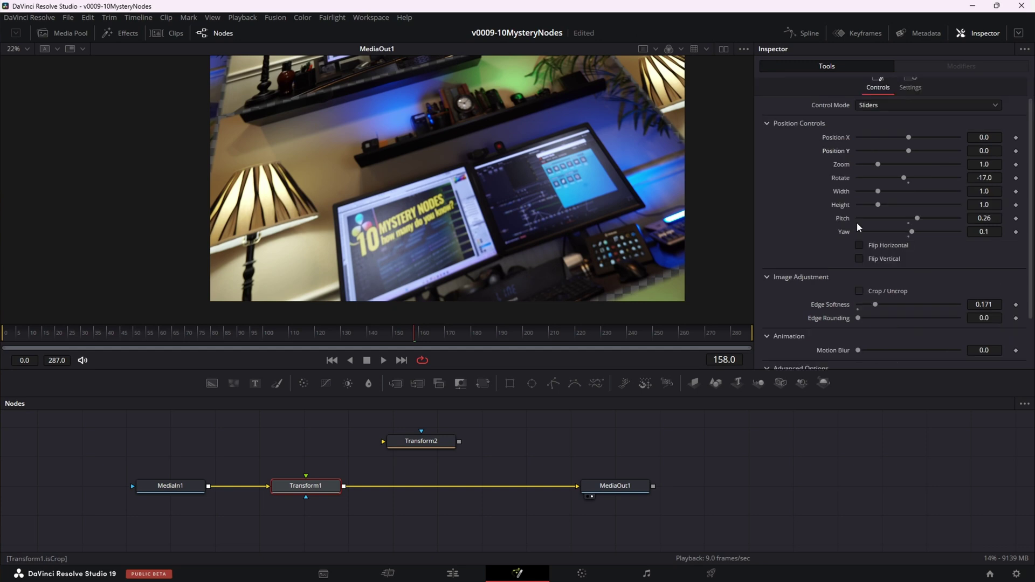
pyautogui.scroll(-3, 884, 290)
pyautogui.click(891, 317)
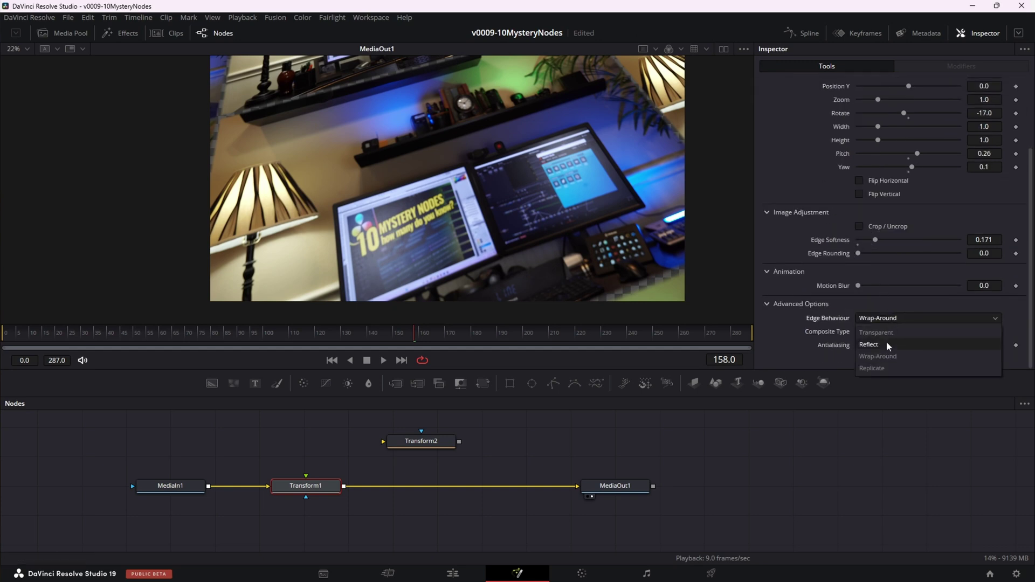
pyautogui.click(892, 329)
pyautogui.click(890, 318)
pyautogui.click(892, 335)
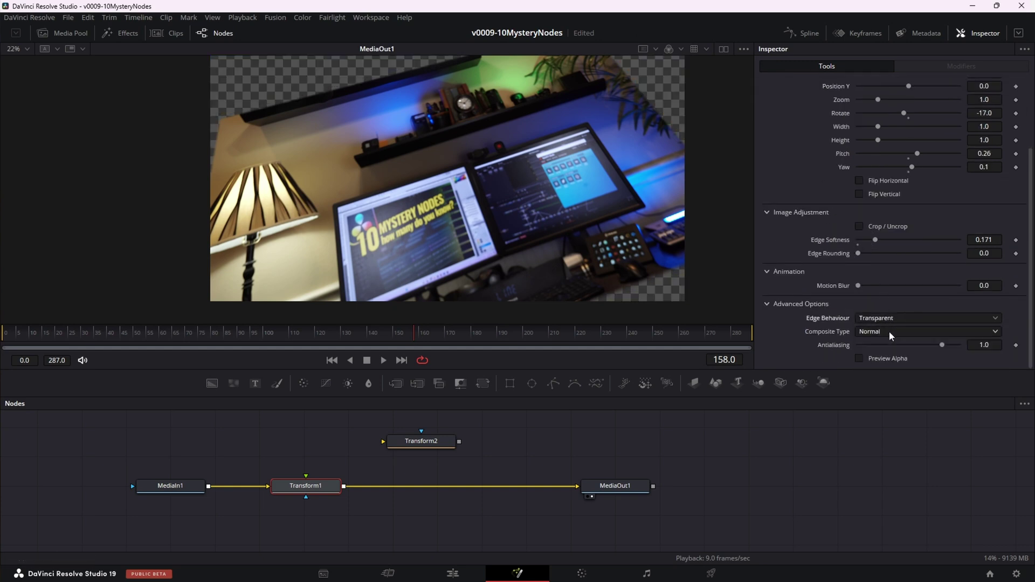
# Step: Set Transform1 to Zoom 0.551, Rotate -15.0 and Edge Softness 0.053, trying Edge Behaviour Reflect before choosing Wrap-Around
pyautogui.moveTo(901, 117); pyautogui.dragTo(869, 107)
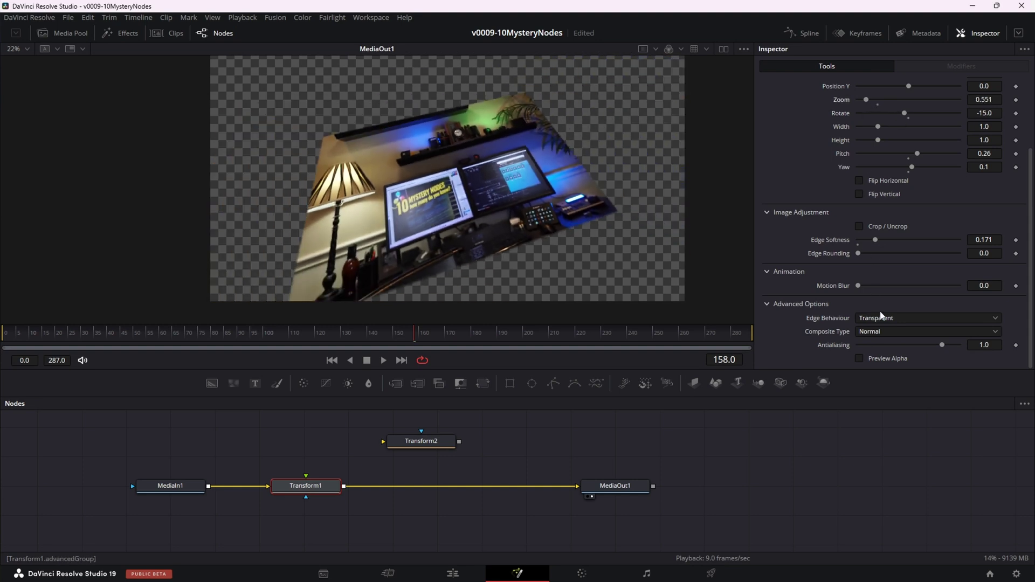
pyautogui.click(869, 345)
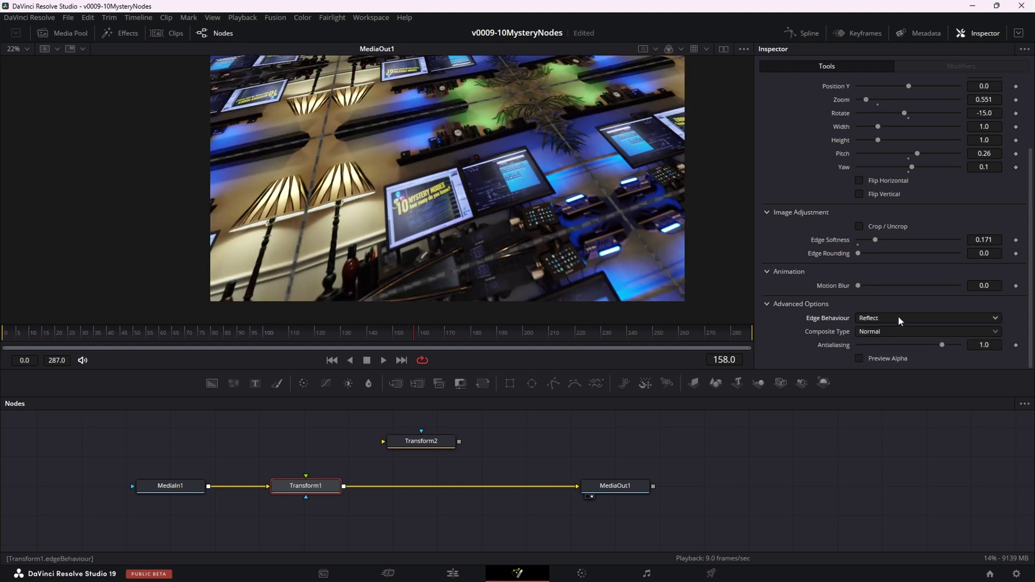
pyautogui.click(902, 319)
pyautogui.click(877, 356)
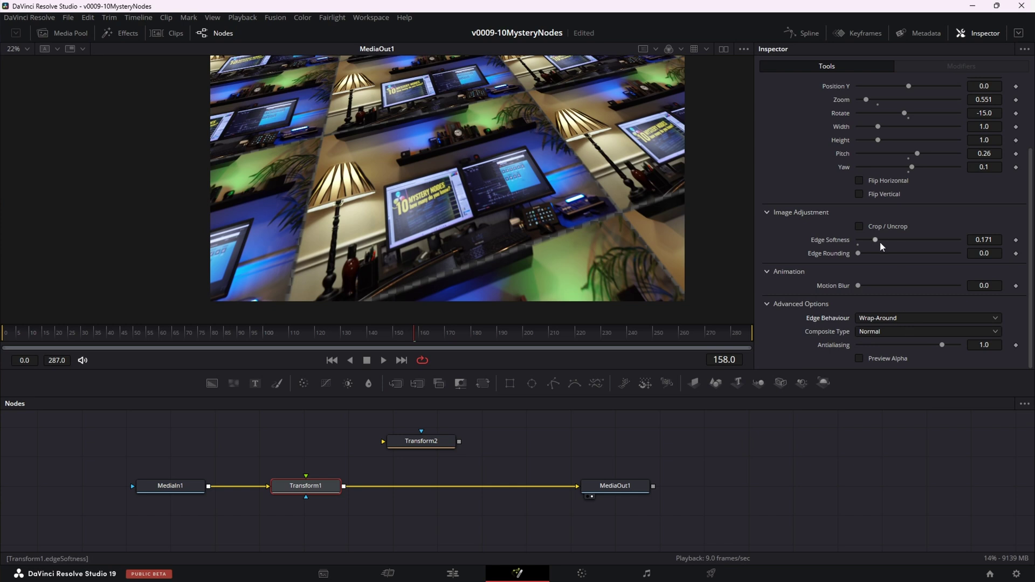
pyautogui.moveTo(876, 245); pyautogui.dragTo(865, 245)
pyautogui.scroll(3, 857, 213)
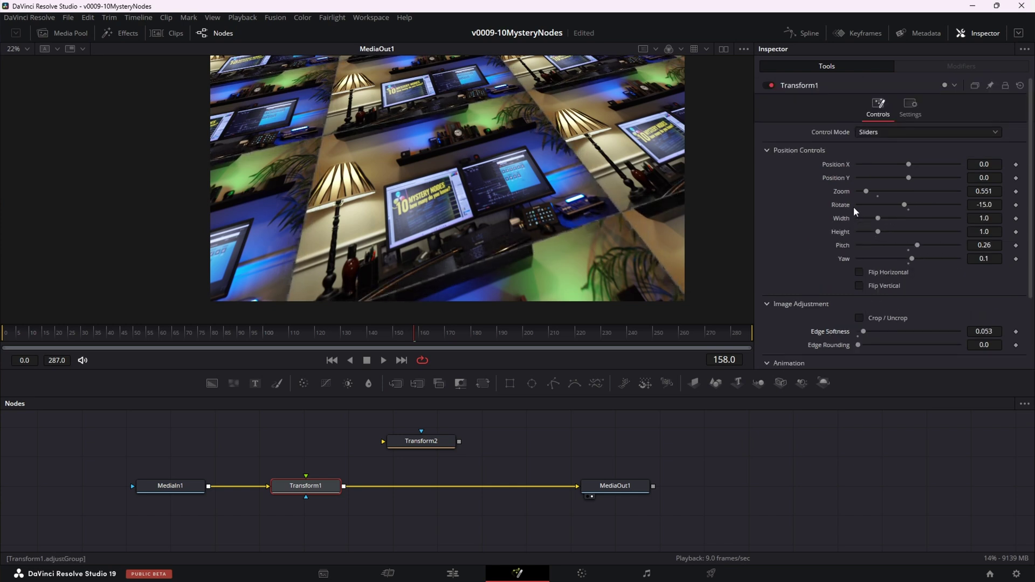
# Step: Reset Transform1 to its defaults and set its Control Mode to Interactive - Canvas
pyautogui.click(1020, 86)
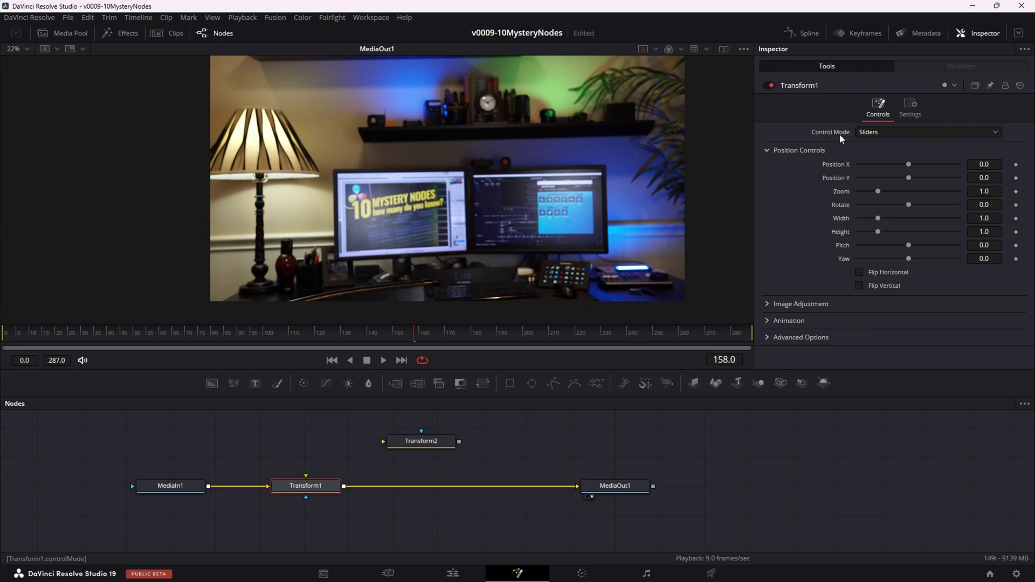
pyautogui.click(886, 133)
pyautogui.click(911, 168)
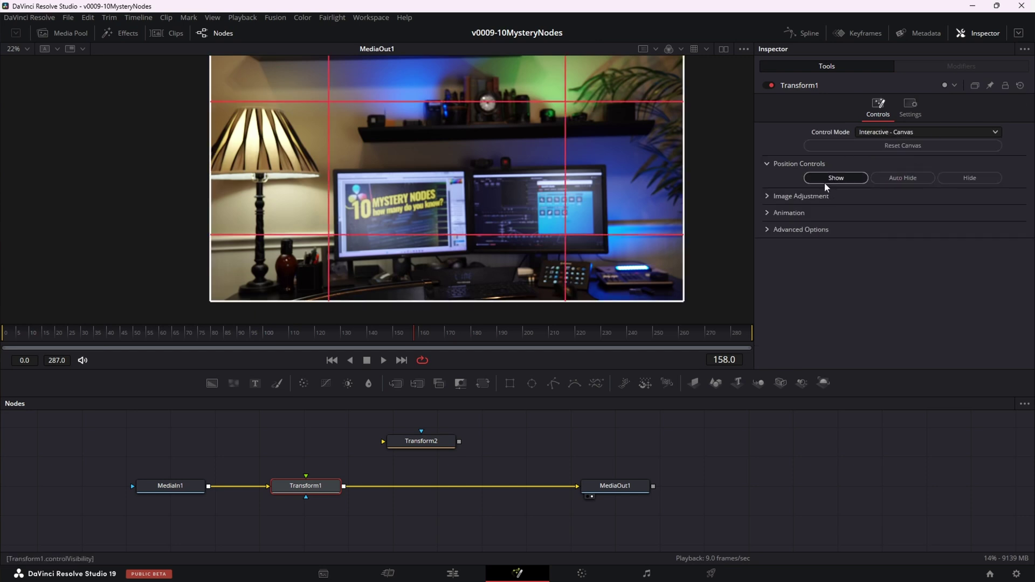
# Step: Reshape the image freehand in the viewer with Transform1's interactive canvas controls
pyautogui.moveTo(651, 151); pyautogui.dragTo(641, 205)
pyautogui.moveTo(287, 196); pyautogui.dragTo(377, 254)
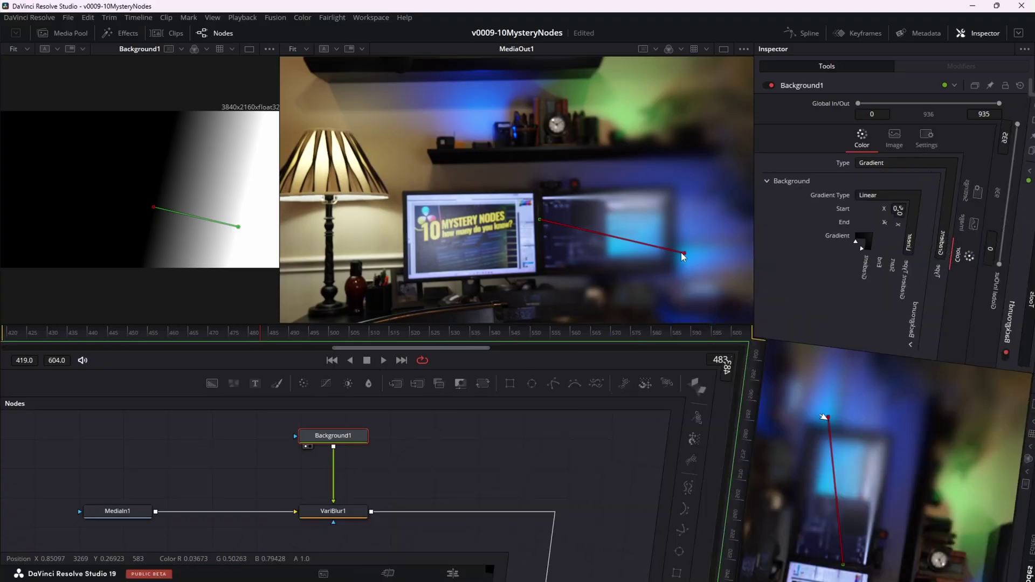
# Step: Swing the end point of Background1's gradient across the frame to about X 0.849, Y 0.668, and shift the node closer to VariBlur1
pyautogui.moveTo(681, 252); pyautogui.dragTo(364, 114)
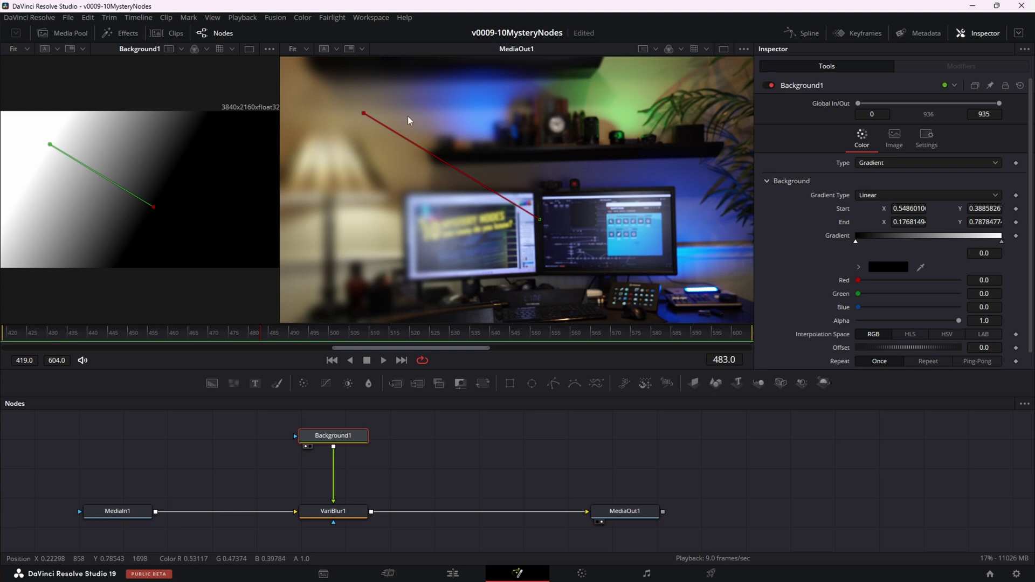
pyautogui.moveTo(363, 111); pyautogui.dragTo(684, 141)
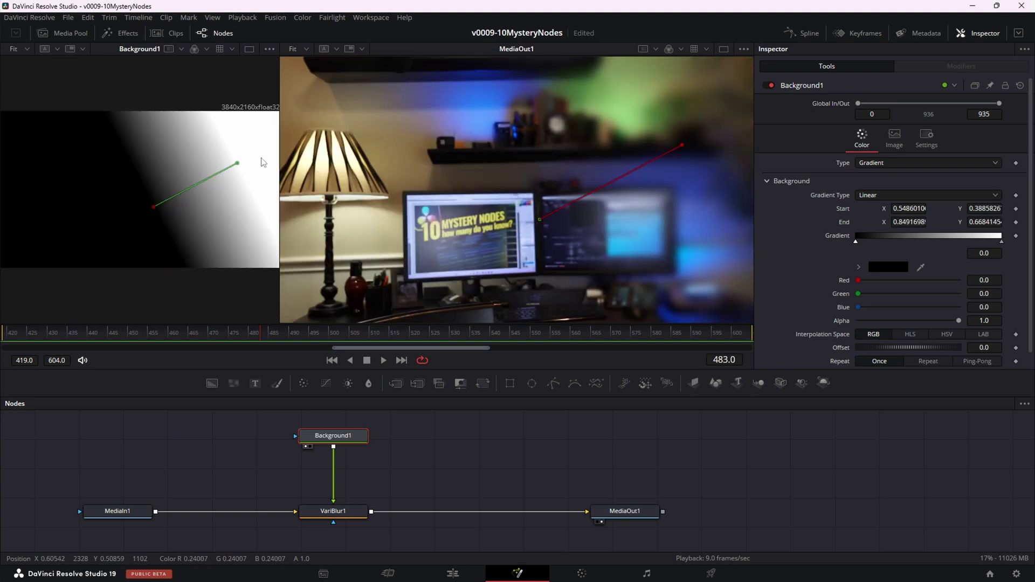
pyautogui.moveTo(334, 440); pyautogui.dragTo(344, 456)
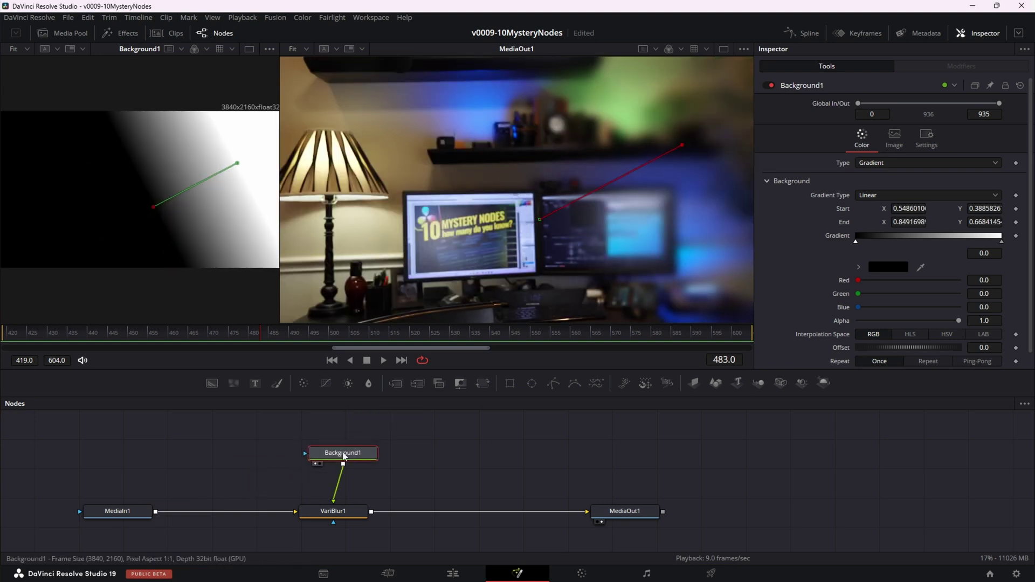
# Step: Swing the end of Background1's gradient to about X 0.134, Y 0.832 and move its start point toward the shelf above the second monitor
pyautogui.click(334, 515)
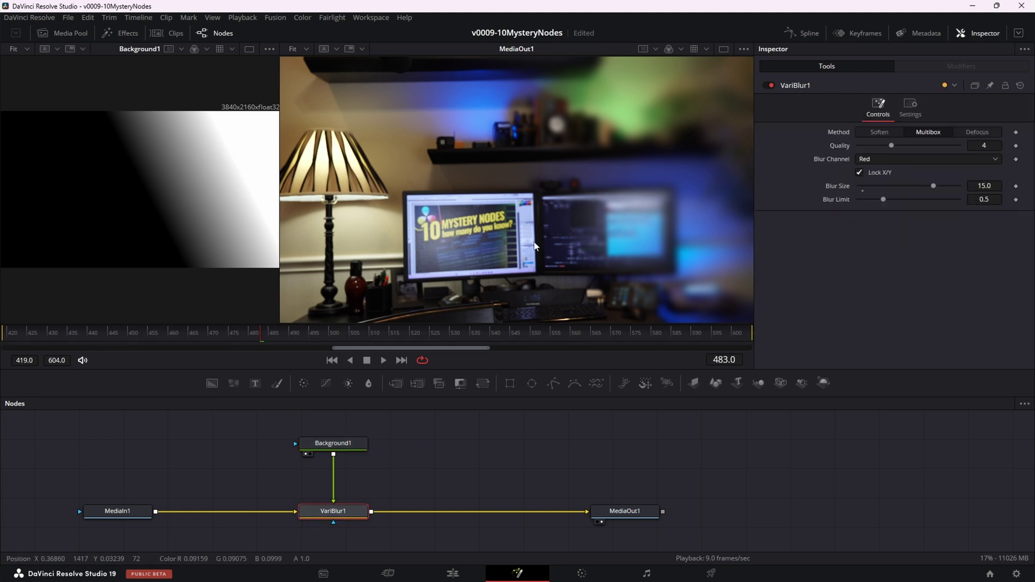
pyautogui.click(350, 449)
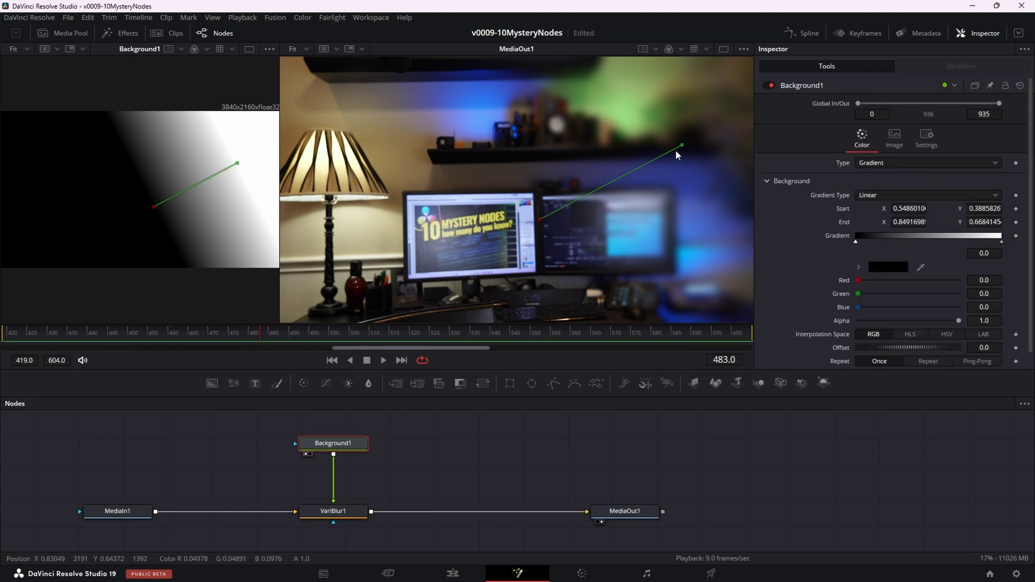
pyautogui.moveTo(682, 145); pyautogui.dragTo(343, 102)
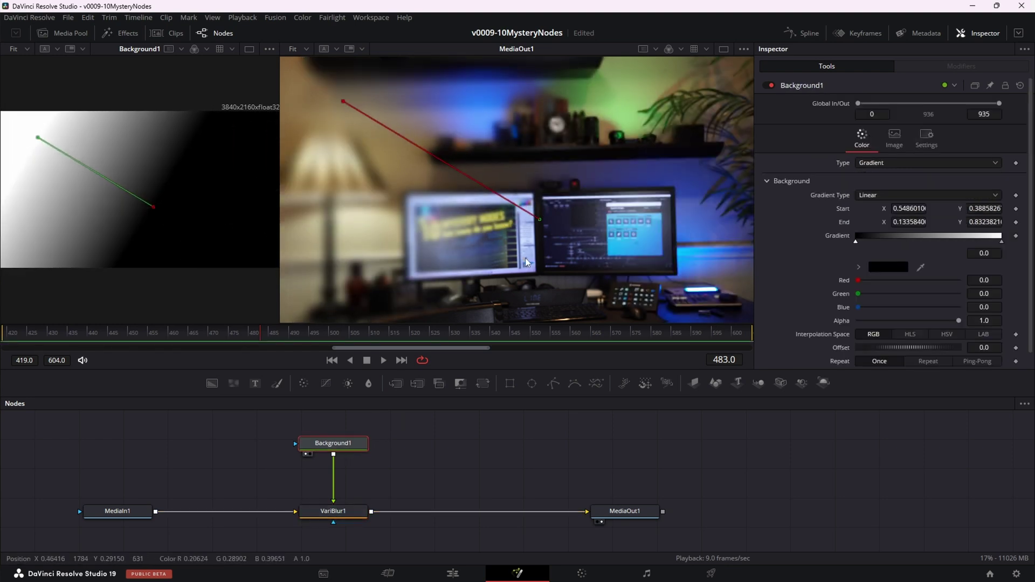
pyautogui.moveTo(541, 220); pyautogui.dragTo(633, 142)
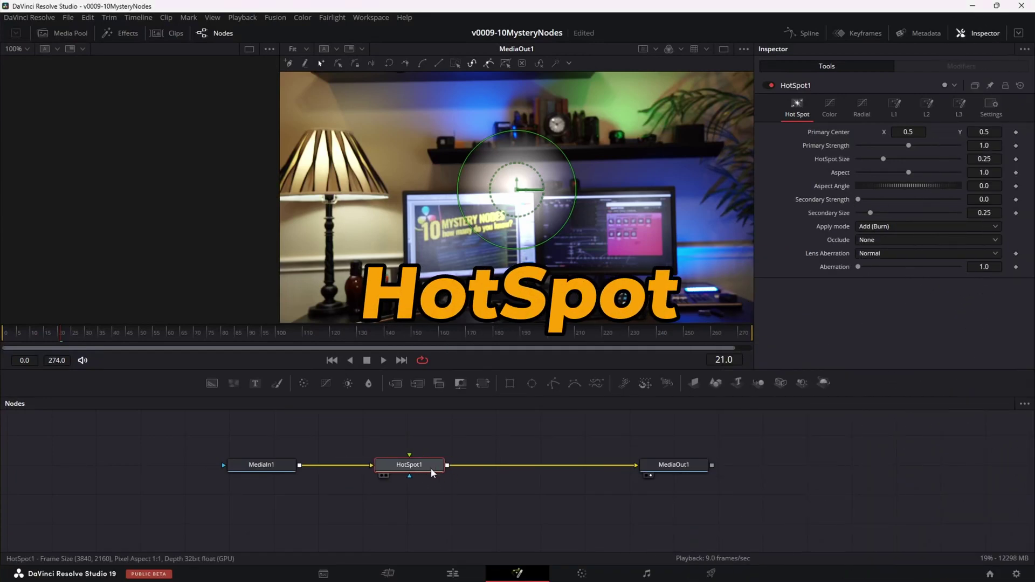
# Step: Enlarge HotSpot1 to a HotSpot Size of about 0.35 and move its primary center down between the two monitors
pyautogui.scroll(3, 434, 475)
pyautogui.scroll(-3, 415, 463)
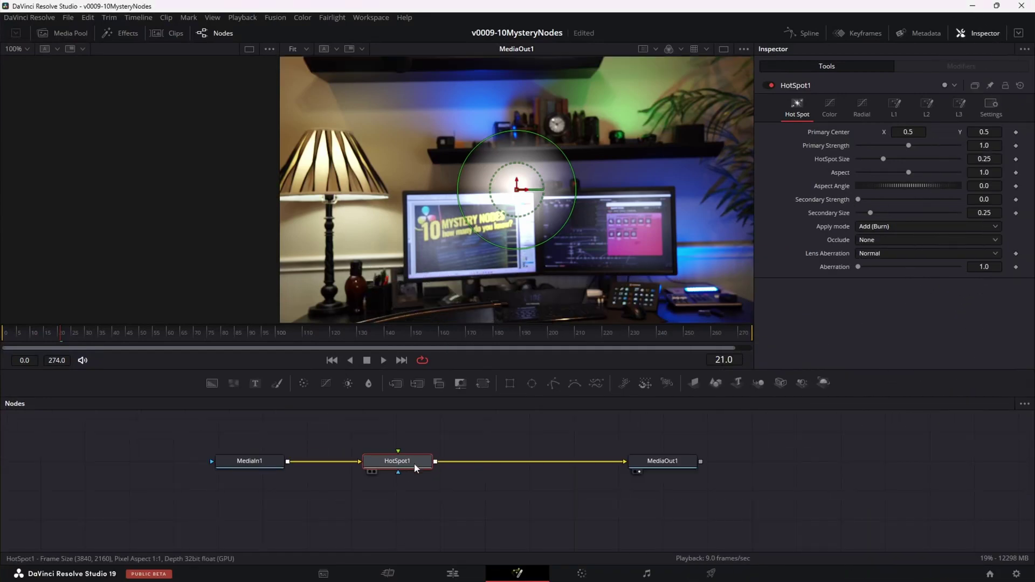
pyautogui.moveTo(479, 234); pyautogui.dragTo(457, 253)
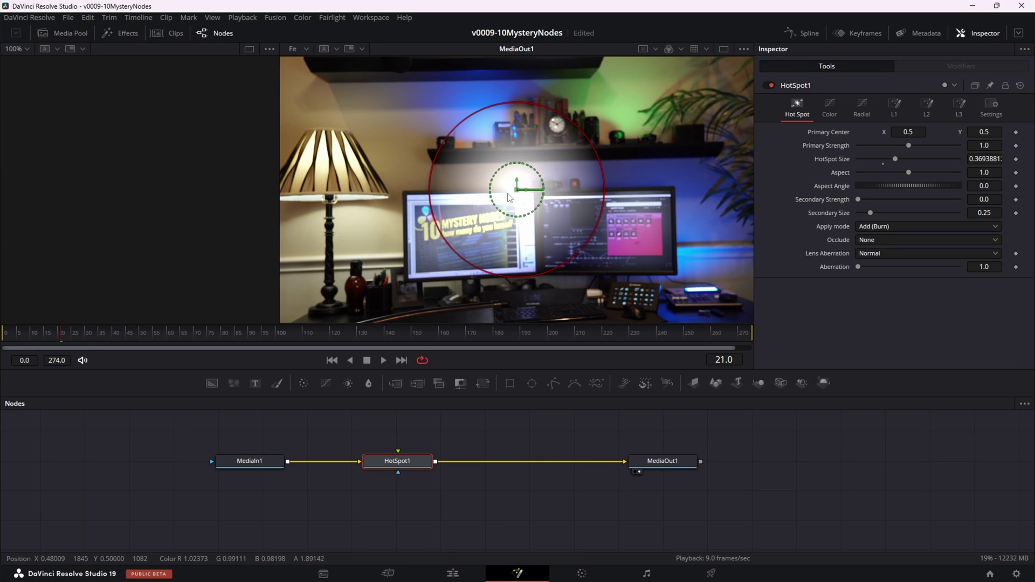
pyautogui.moveTo(546, 188); pyautogui.dragTo(591, 209)
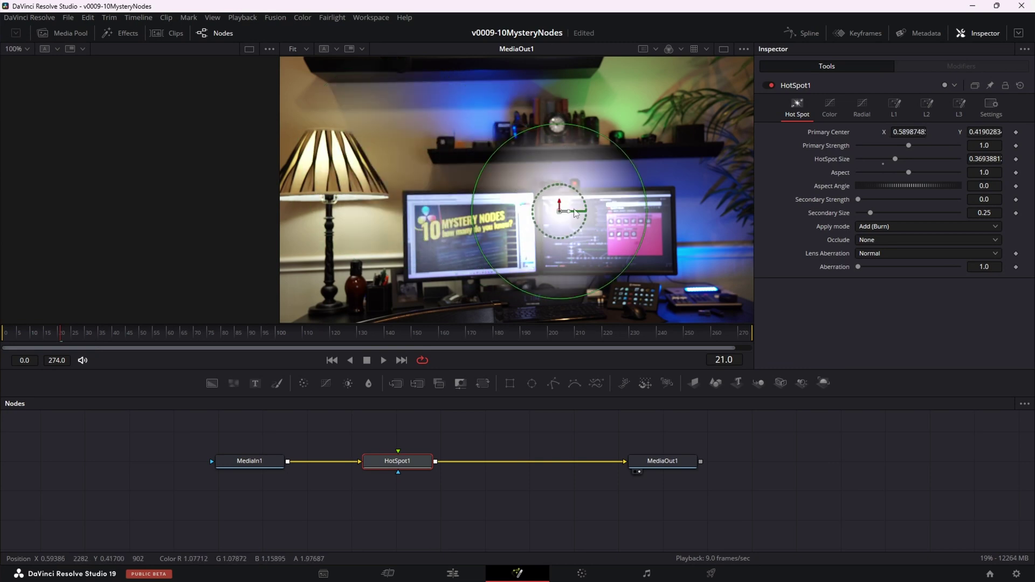
pyautogui.moveTo(633, 164); pyautogui.dragTo(627, 168)
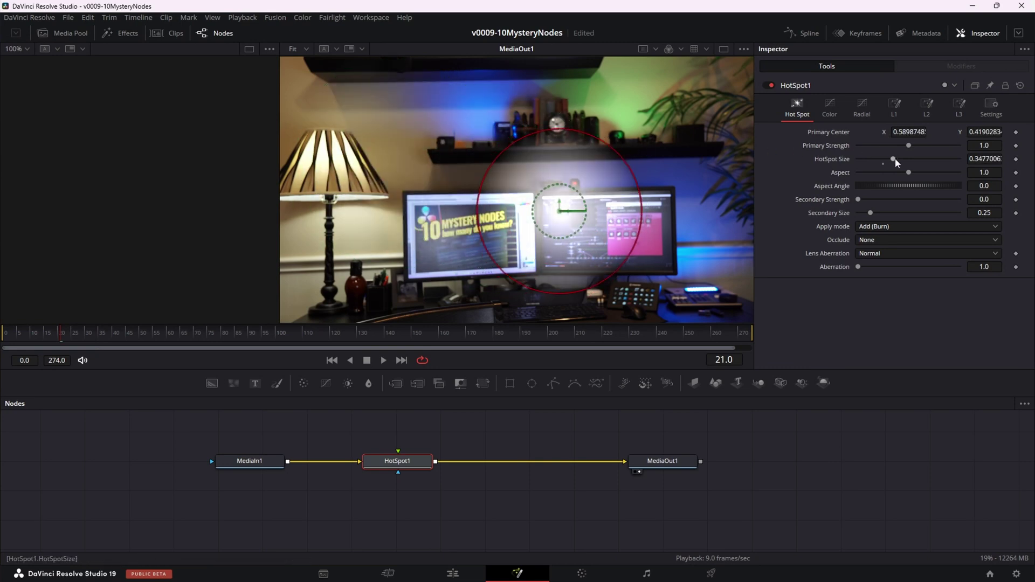
pyautogui.moveTo(893, 159)
pyautogui.mouseDown()
pyautogui.moveTo(934, 173)
pyautogui.moveTo(902, 172)
pyautogui.mouseUp()
# Step: Enable Lens Reflections 1, 2 and 3 for HotSpot1's L1 element and move the hotspot just above the second monitor
pyautogui.click(894, 105)
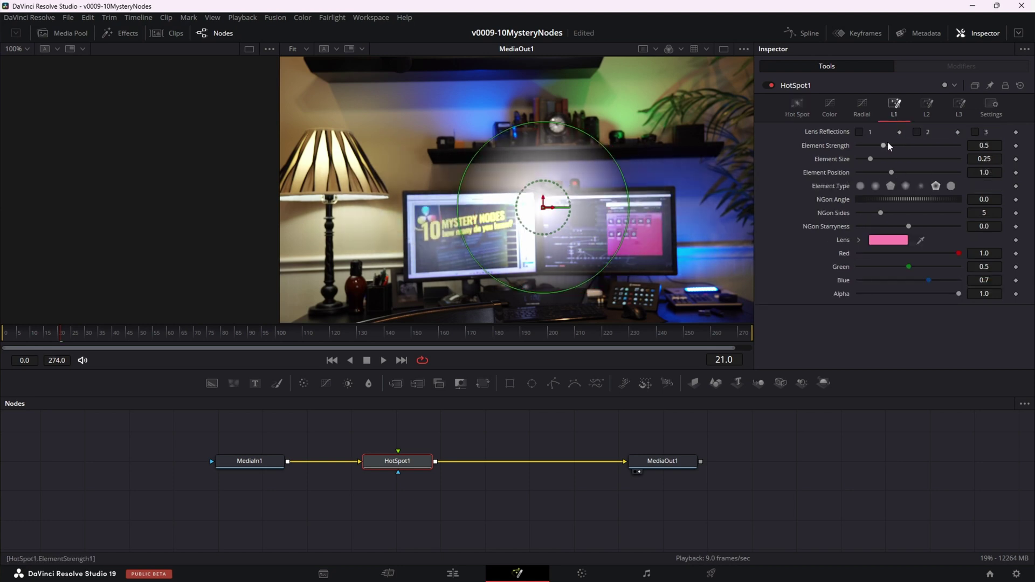
pyautogui.click(859, 132)
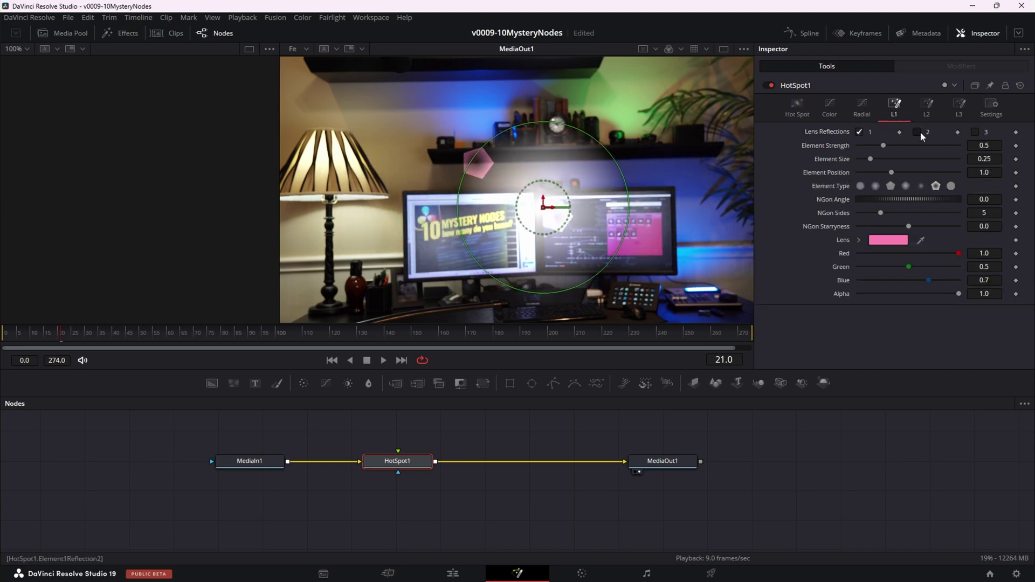
pyautogui.moveTo(543, 207); pyautogui.dragTo(618, 170)
# Step: Change the L1 lens color to bright yellow, about Red 0.953, Green 1.0 and Blue 0.027
pyautogui.click(898, 243)
pyautogui.click(609, 211)
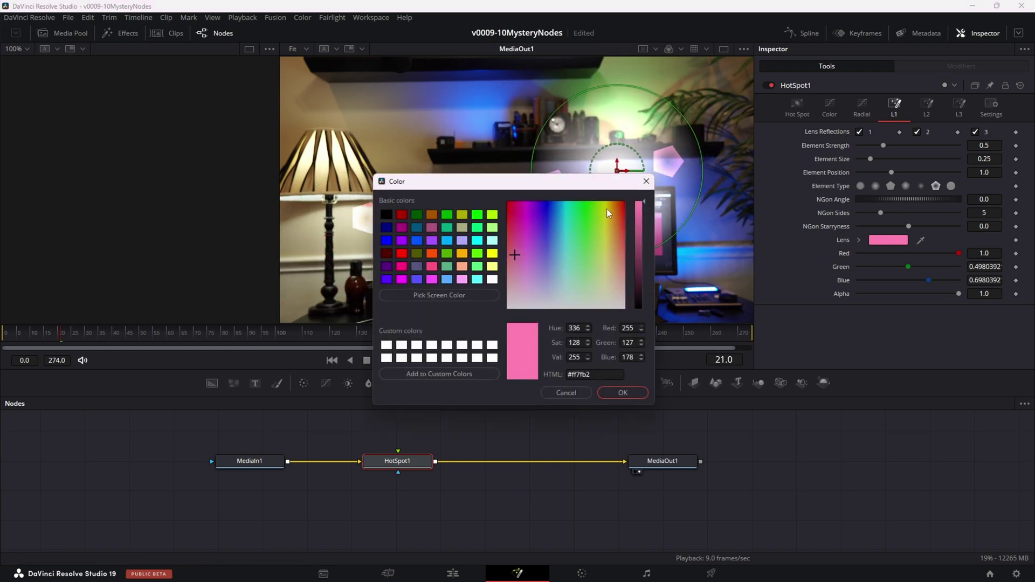
pyautogui.click(620, 390)
# Step: Try L1's polygon element type with NGon Starryness 0.476, choose the soft circle type, and move the hotspot over the monitor beside the lamp
pyautogui.click(860, 186)
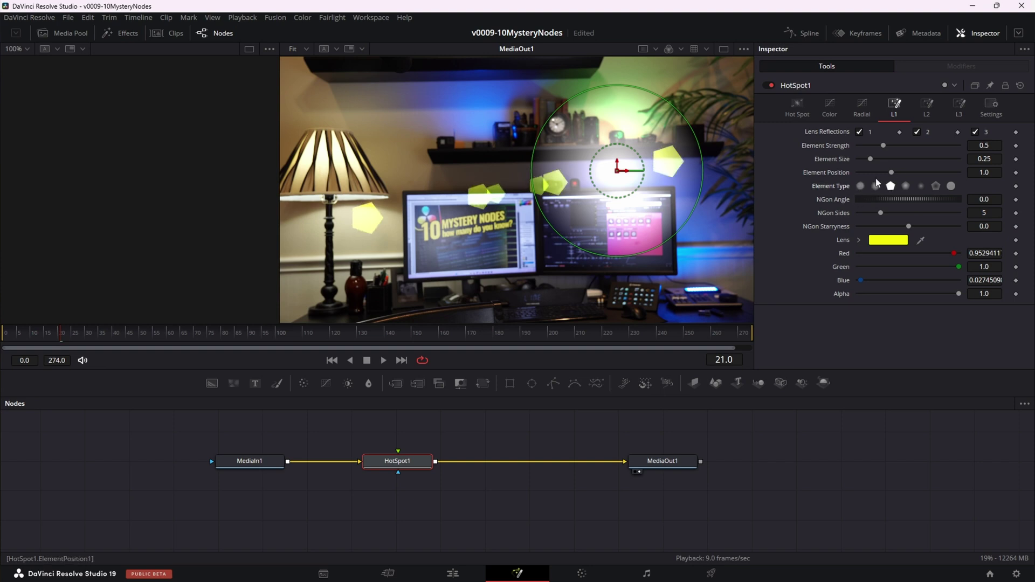
pyautogui.moveTo(881, 213); pyautogui.dragTo(941, 226)
pyautogui.click(875, 187)
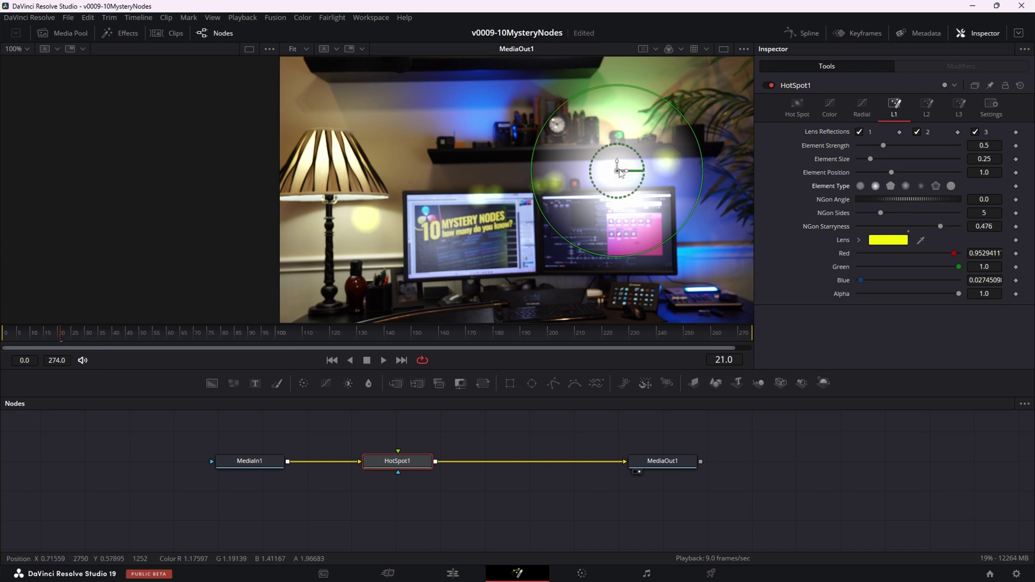
pyautogui.moveTo(620, 172); pyautogui.dragTo(424, 235)
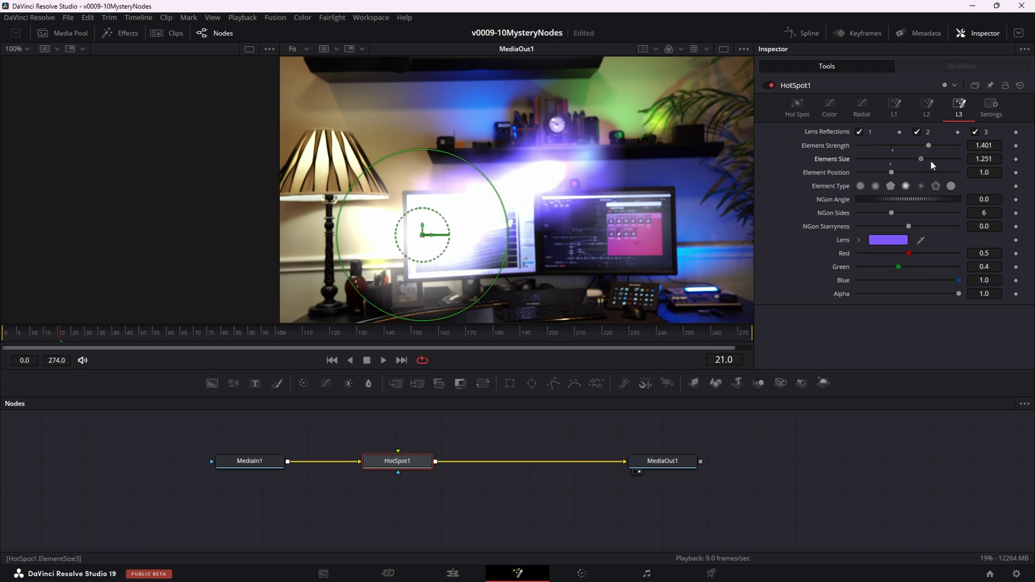
# Step: Enlarge the L3 and L2 reflections, setting L2 to Strength 1.187, Size 1.155 and Position 1.639, and sweep the widened hotspot toward the lamp
pyautogui.moveTo(928, 160)
pyautogui.mouseDown()
pyautogui.moveTo(908, 173)
pyautogui.moveTo(927, 173)
pyautogui.mouseUp()
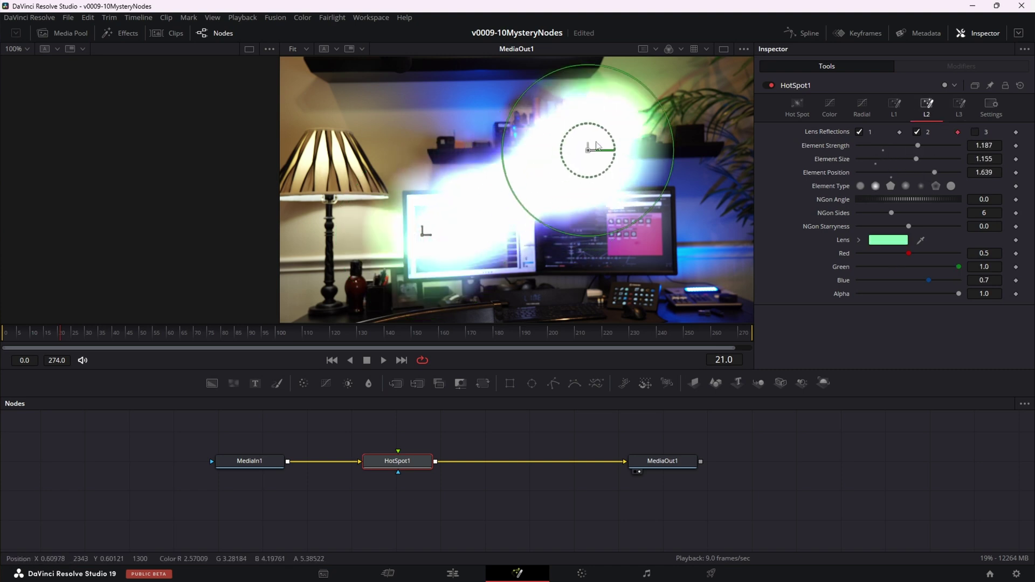
pyautogui.moveTo(584, 150); pyautogui.dragTo(335, 178)
pyautogui.moveTo(441, 235); pyautogui.dragTo(496, 269)
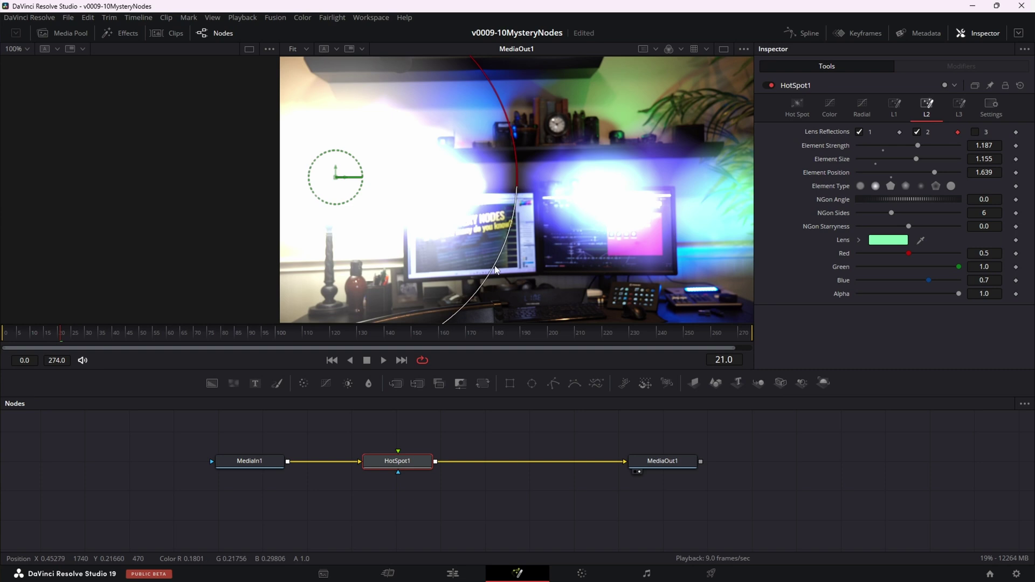
pyautogui.moveTo(342, 180); pyautogui.dragTo(381, 242)
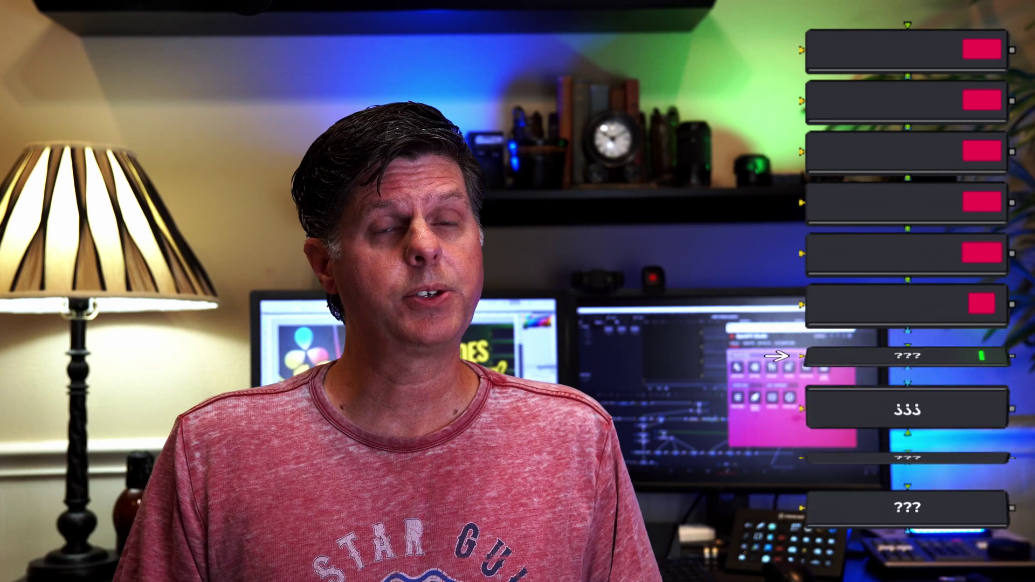